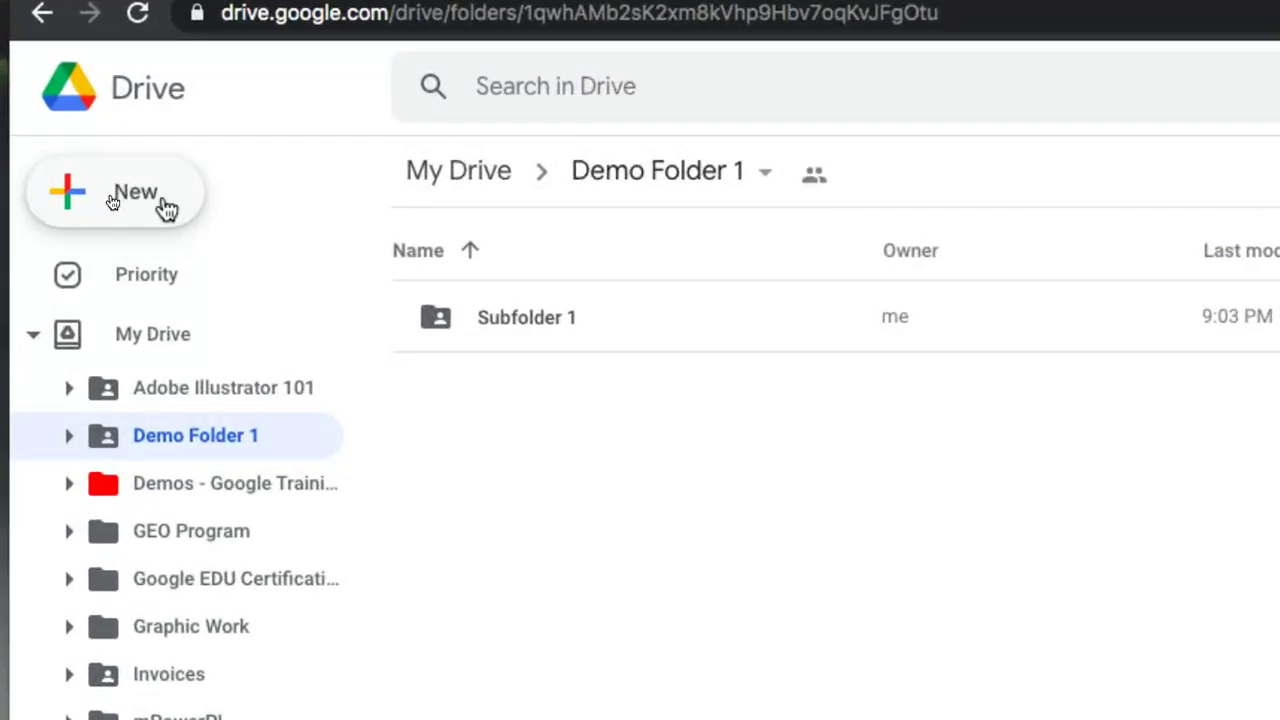
- Open the New menu's More submenu and go to Connect more apps, showing the Works with Drive marketplace
left_click(49, 200)
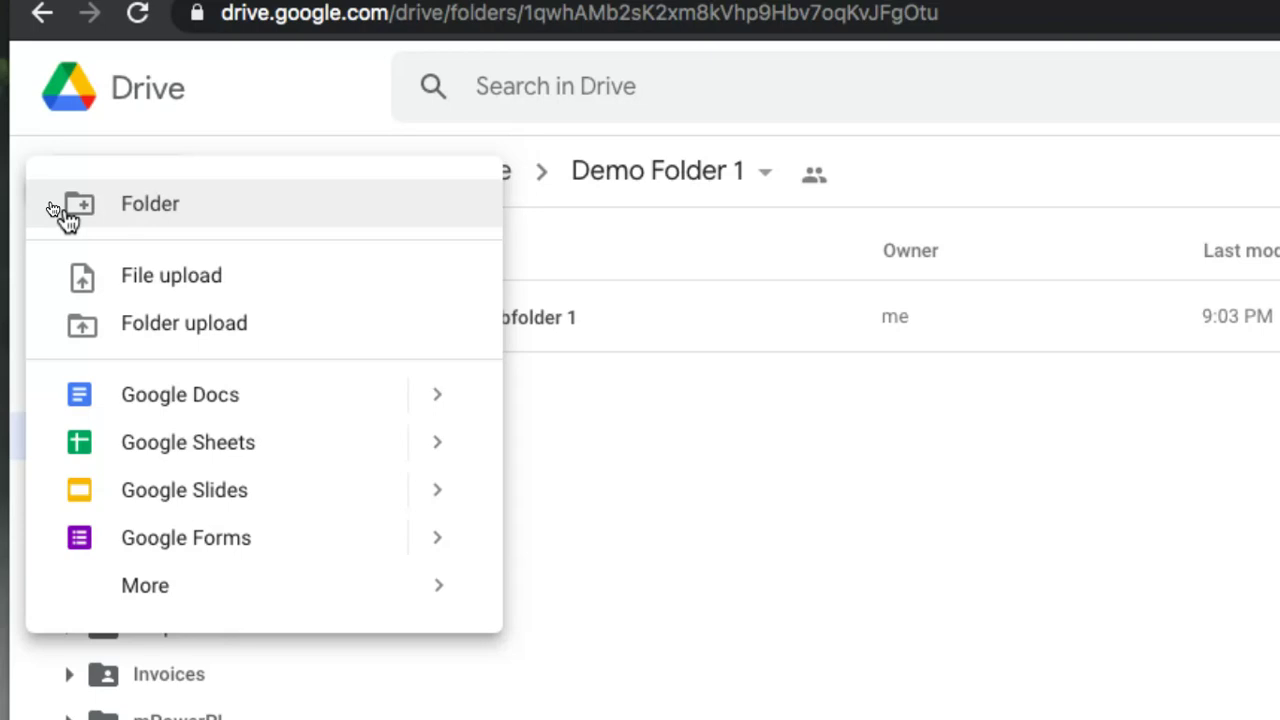
mouse_move(101, 438)
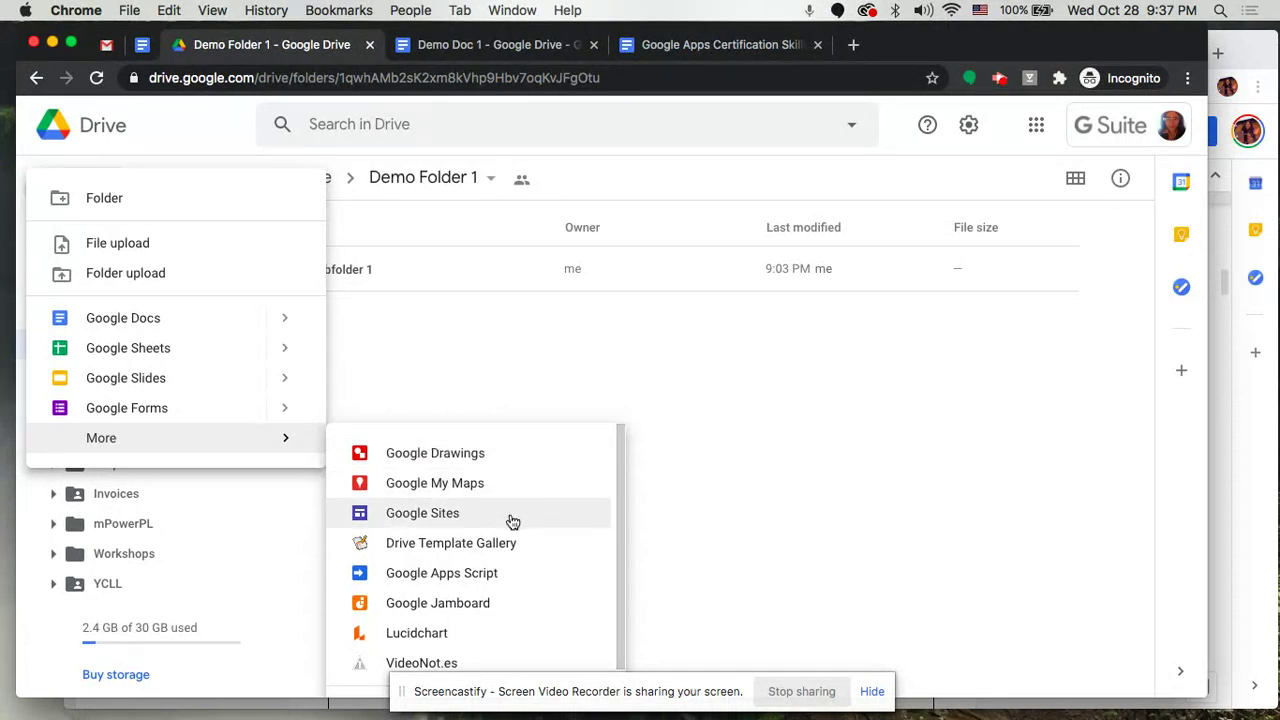
scroll(510, 520, "down", 2)
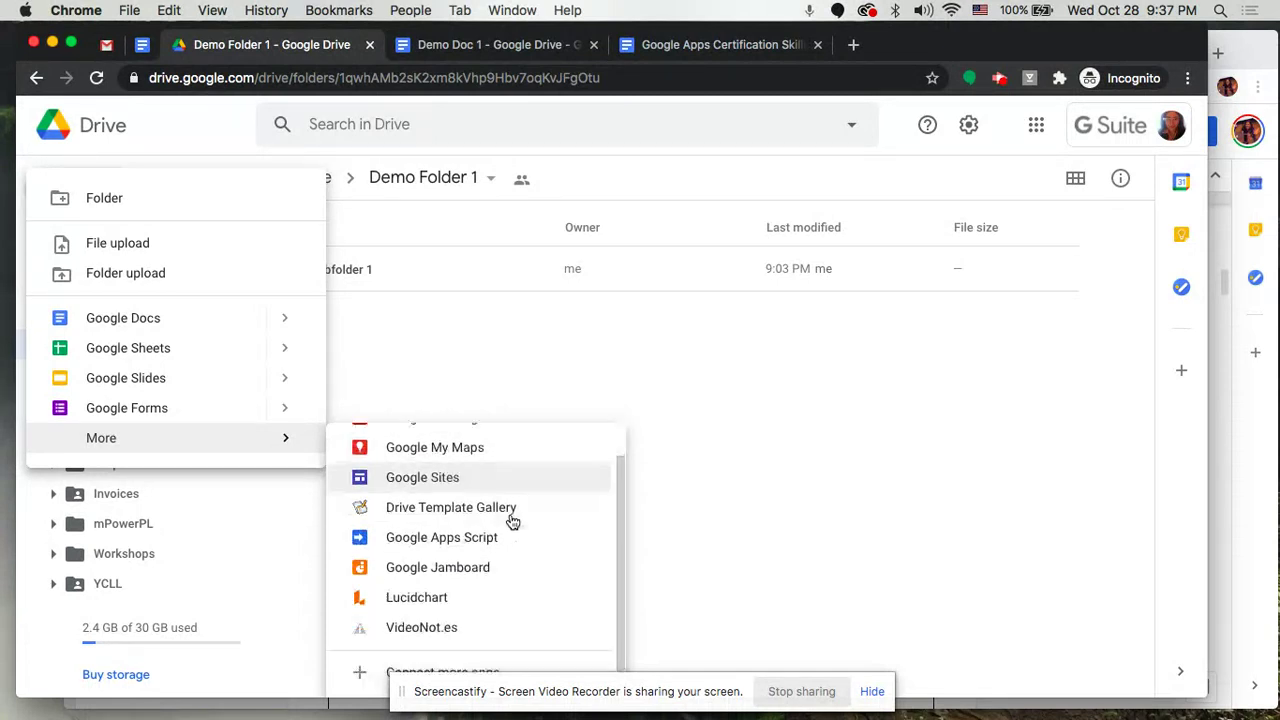
left_click(369, 678)
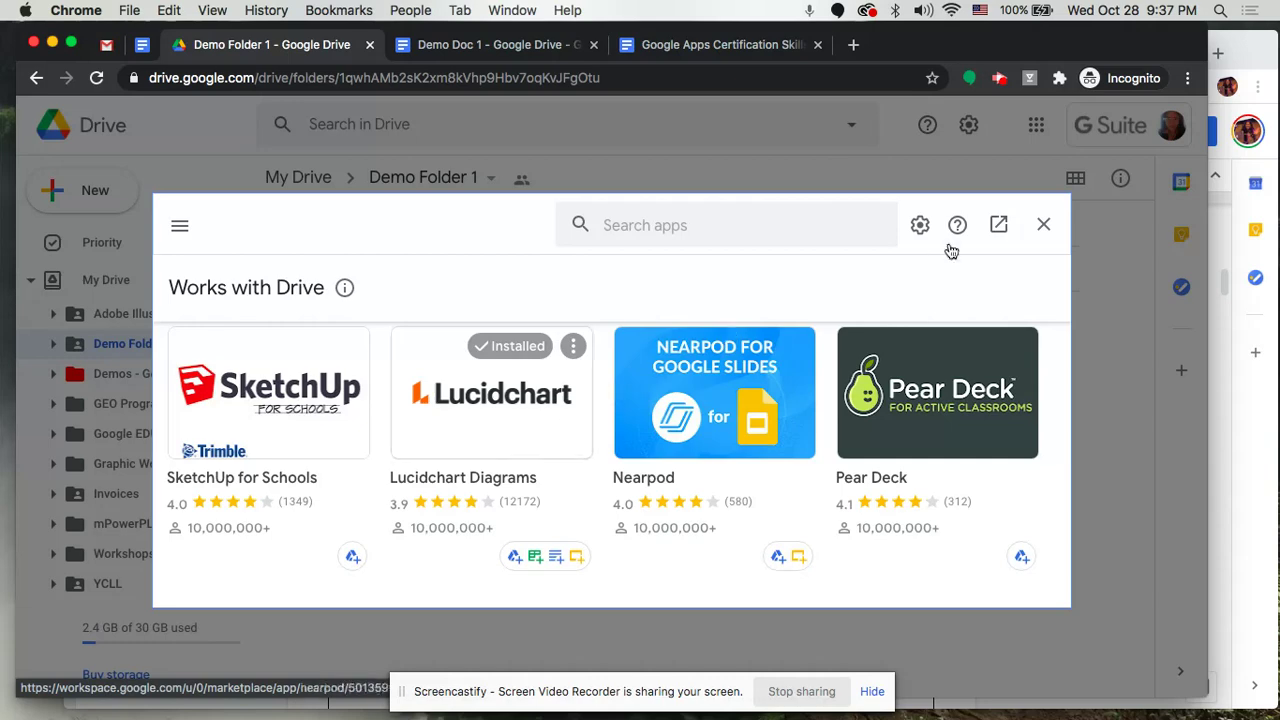
- Close the Works with Drive marketplace and reopen Demo Folder 1's new-item menu
left_click(1043, 224)
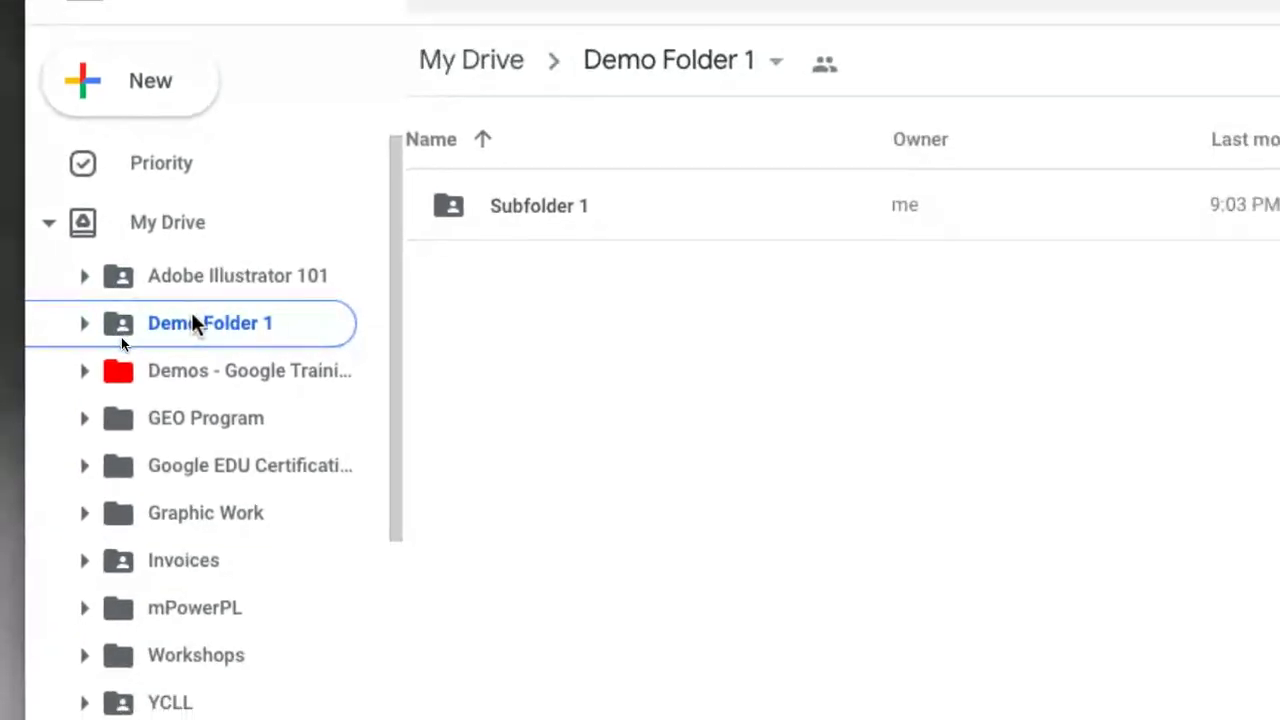
left_click(127, 79)
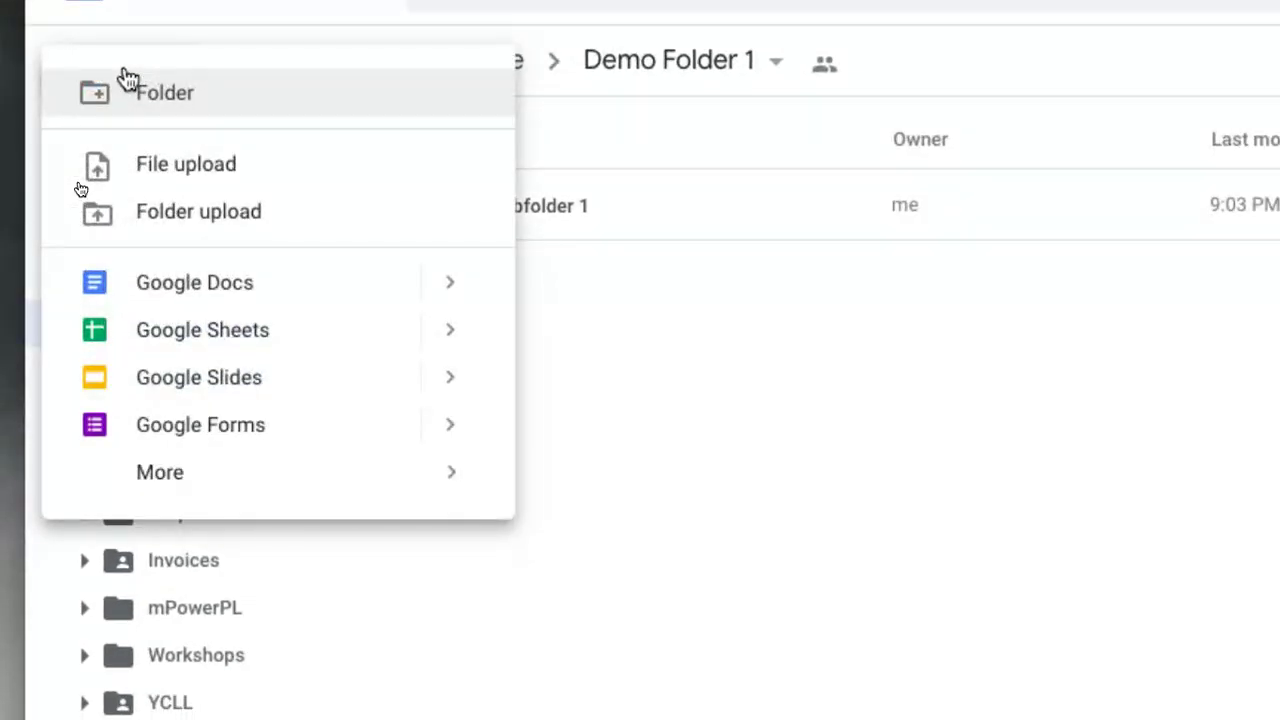
- Create a blank Google Doc in Demo Folder 1, shared with the folder's collaborators
left_click(190, 288)
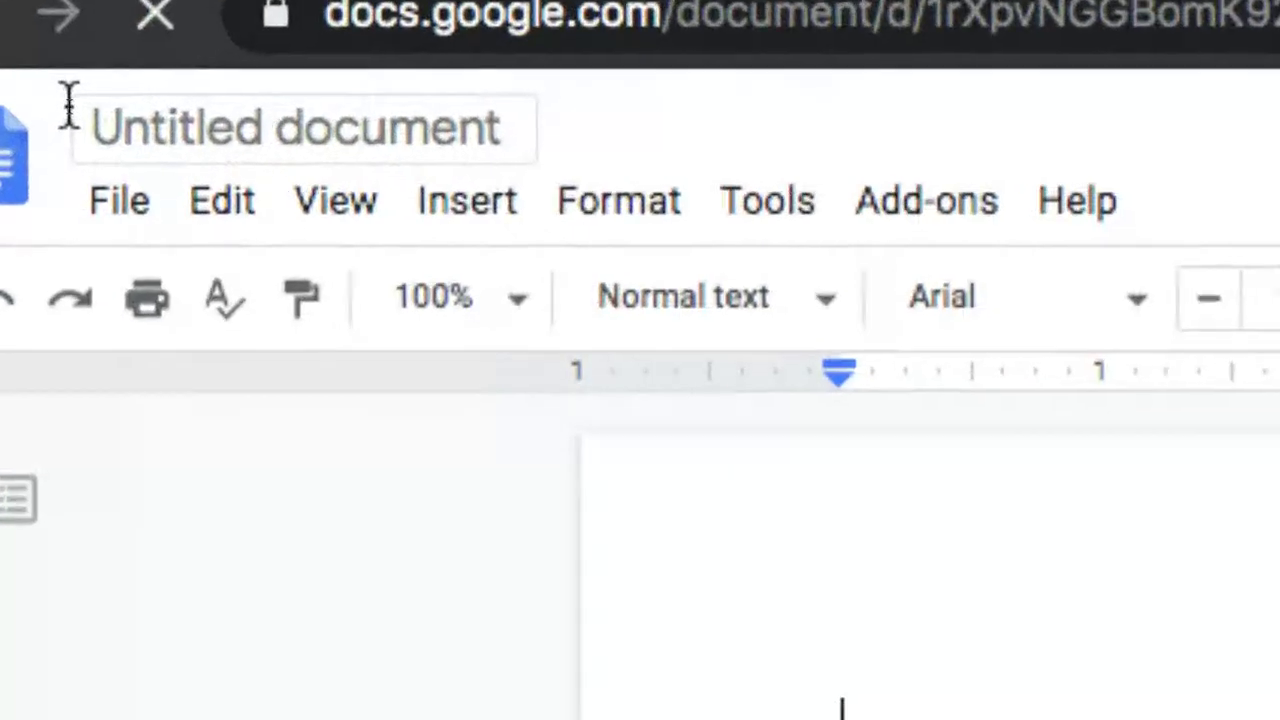
- Retitle the untitled document as 'Demo Doc 1'
left_click(96, 118)
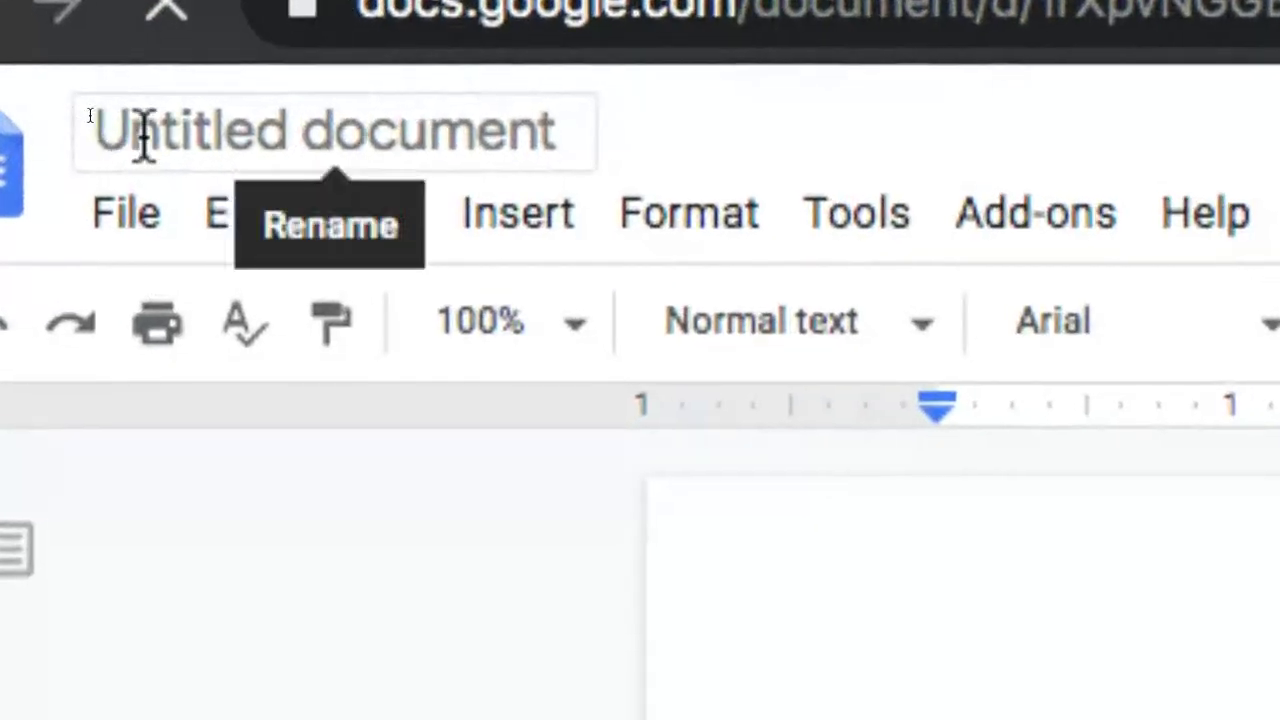
left_click(145, 135)
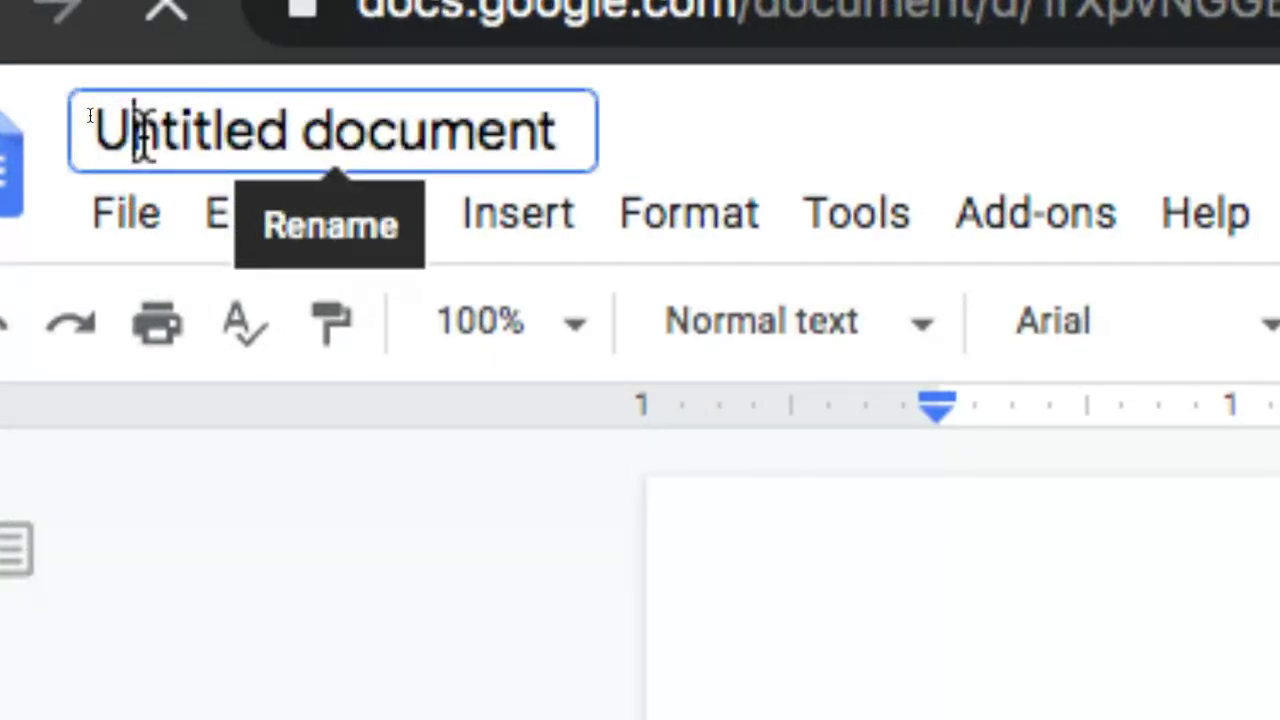
triple_click(235, 135)
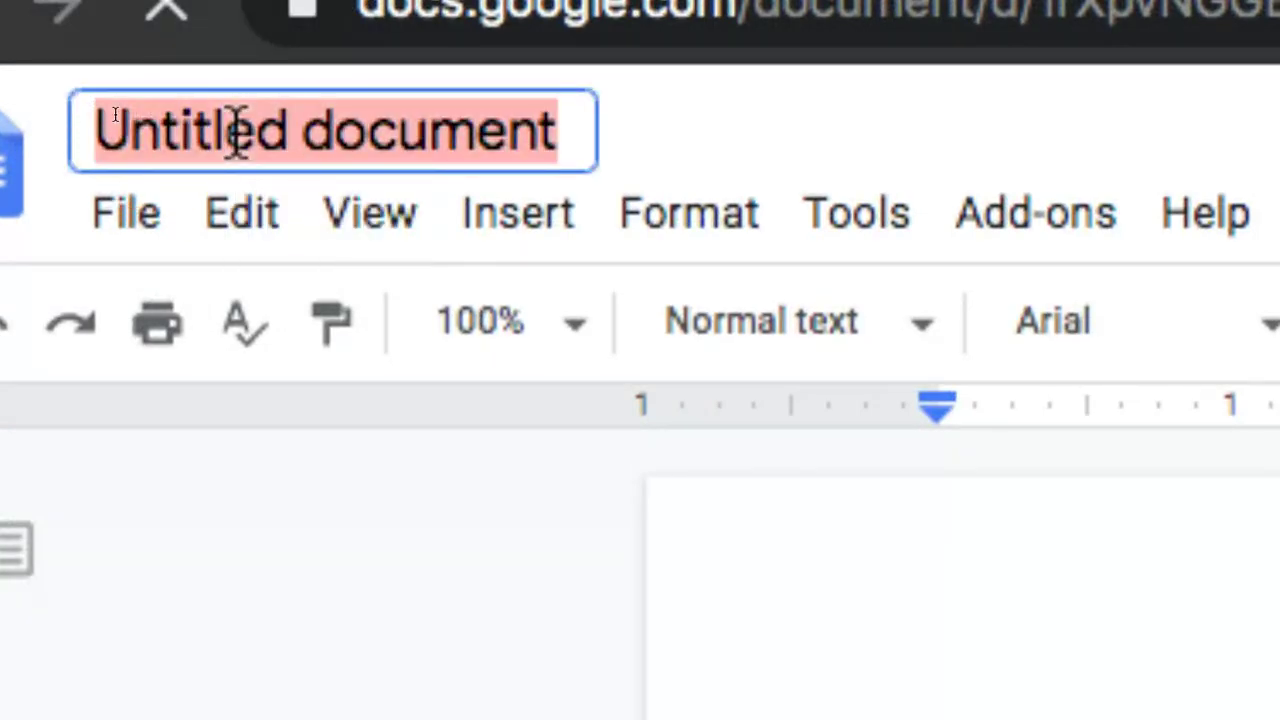
type("Demo Doc ")
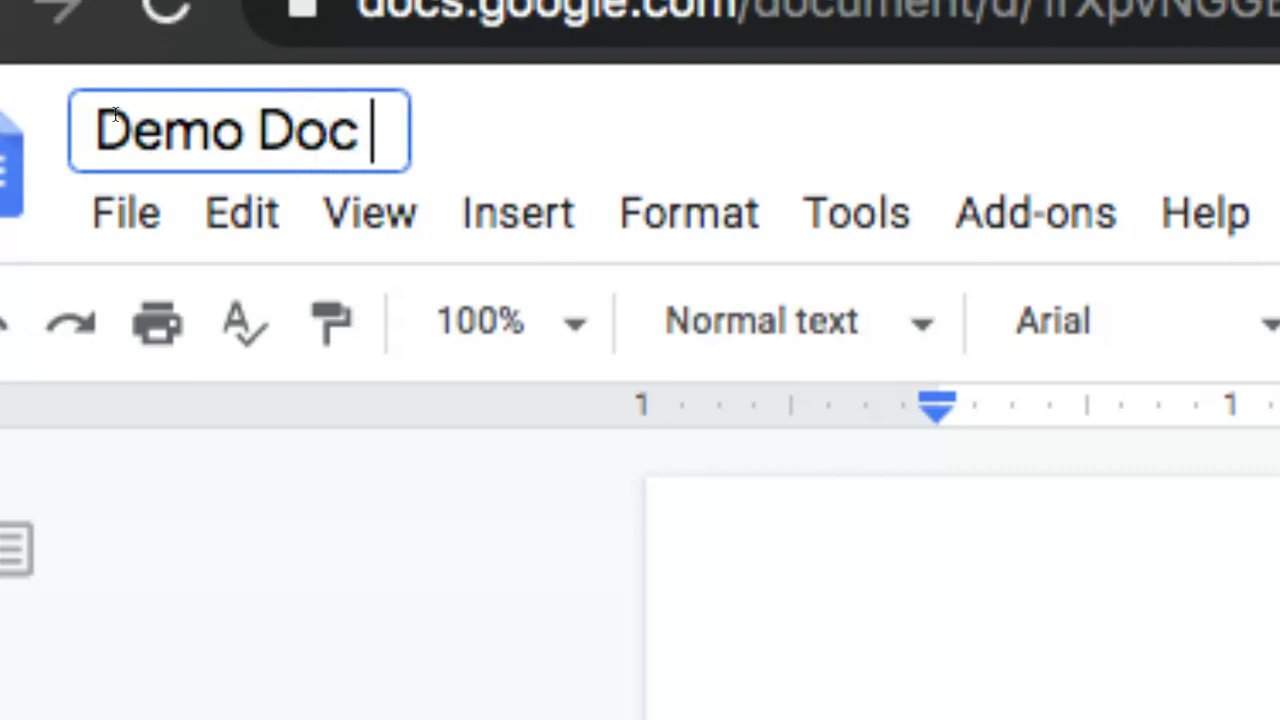
type("1")
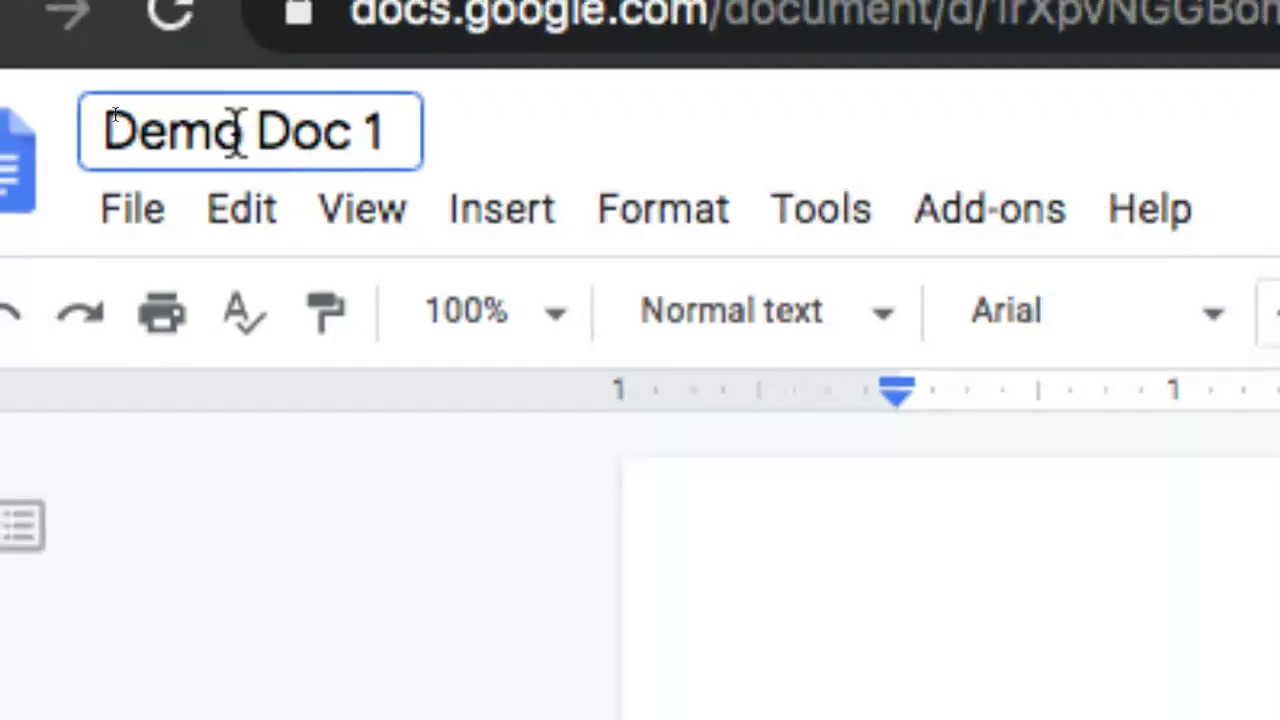
left_click(355, 312)
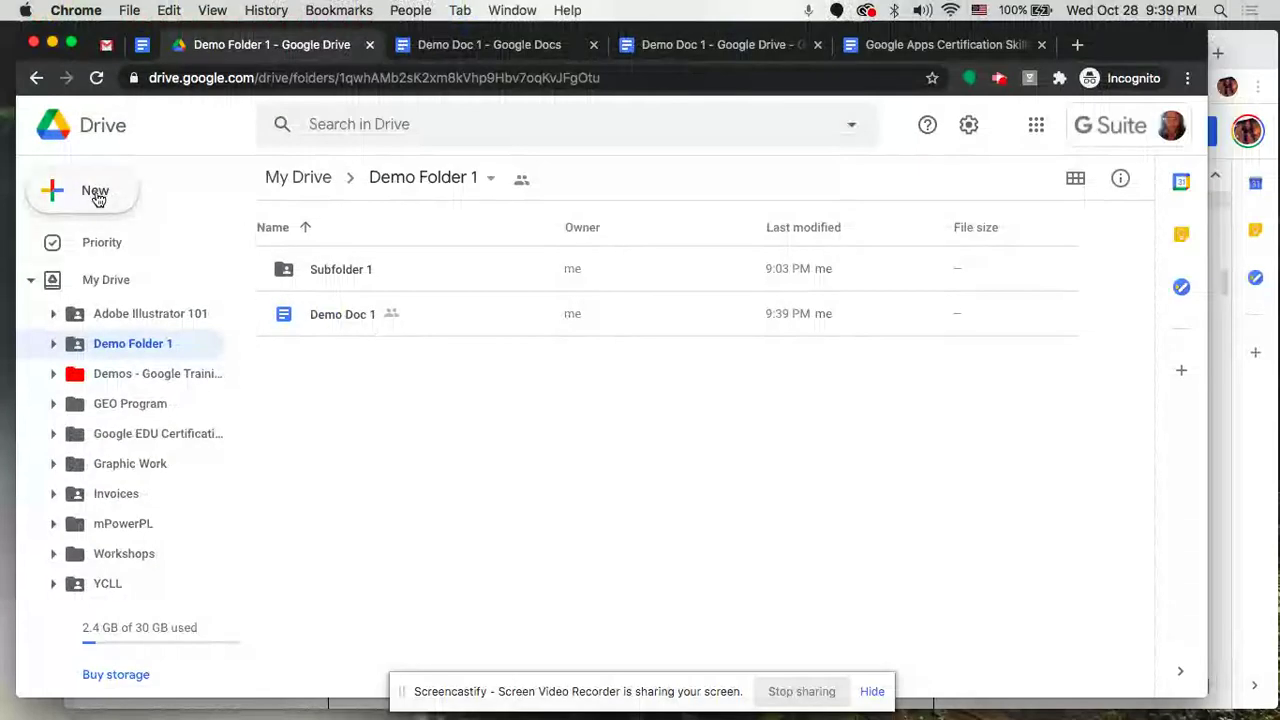
- Add a Google Sheets spreadsheet to Demo Folder 1, shared like the folder
left_click(88, 194)
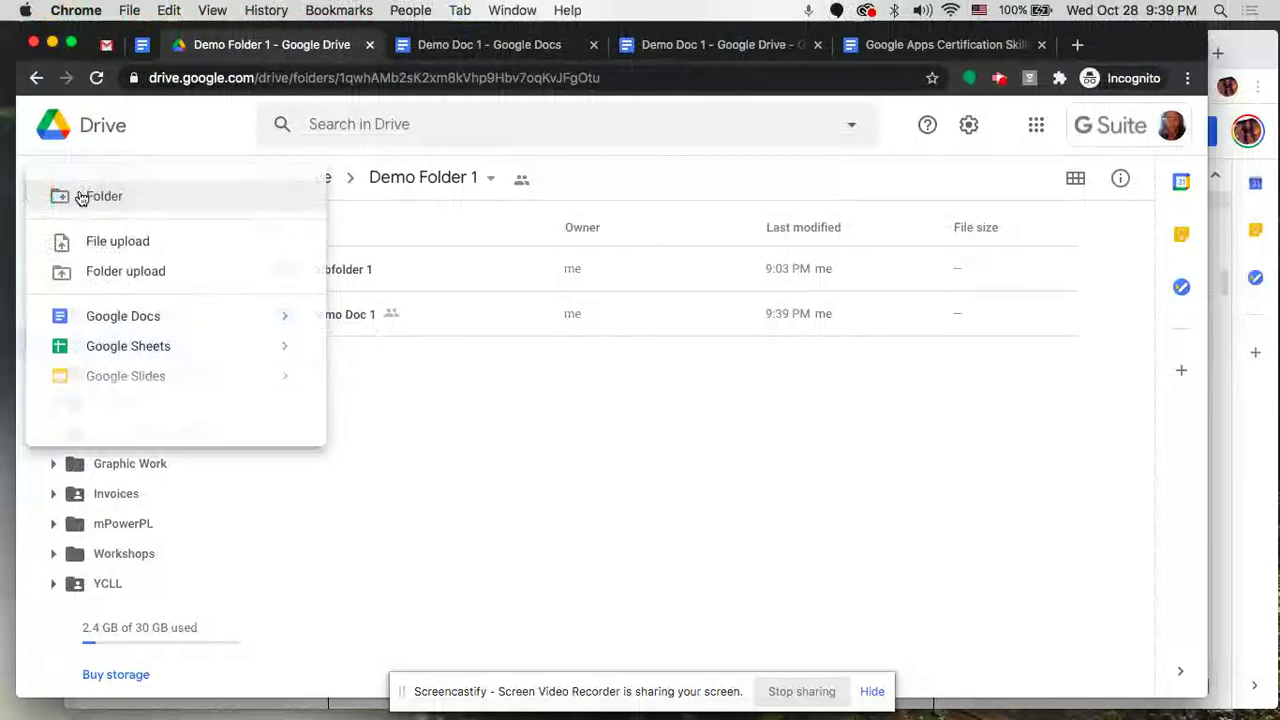
left_click(91, 355)
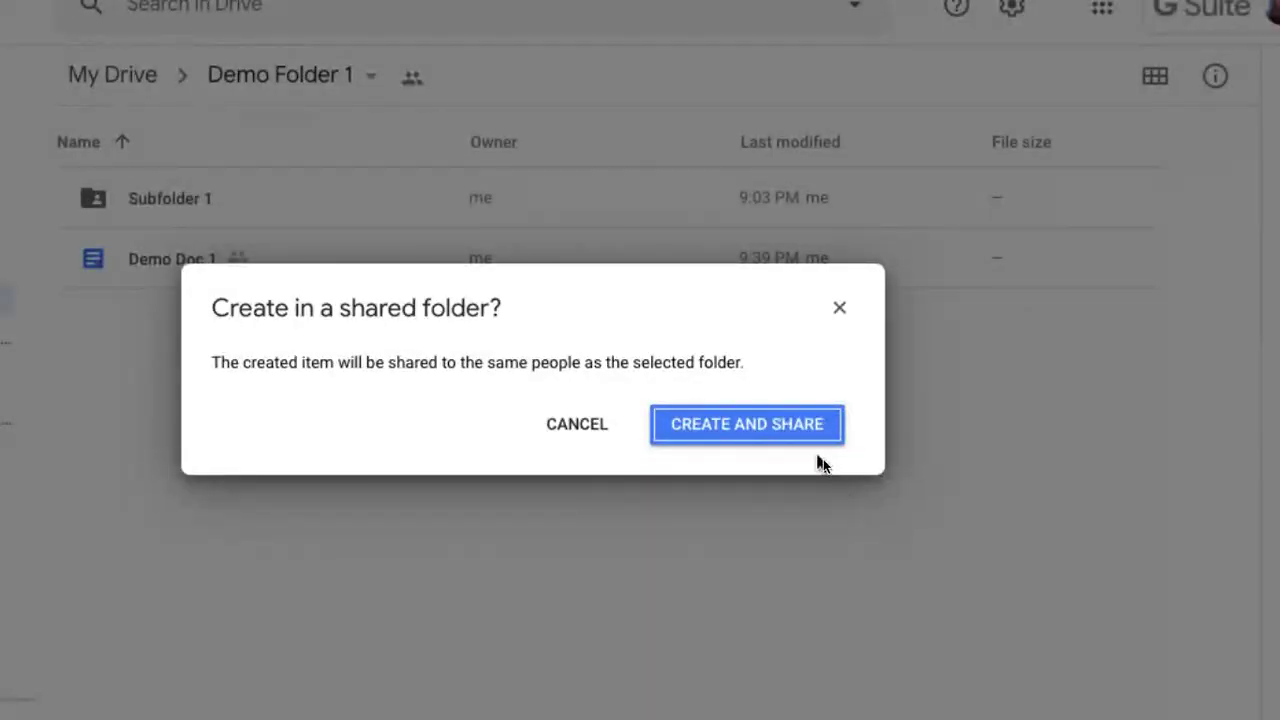
left_click(772, 430)
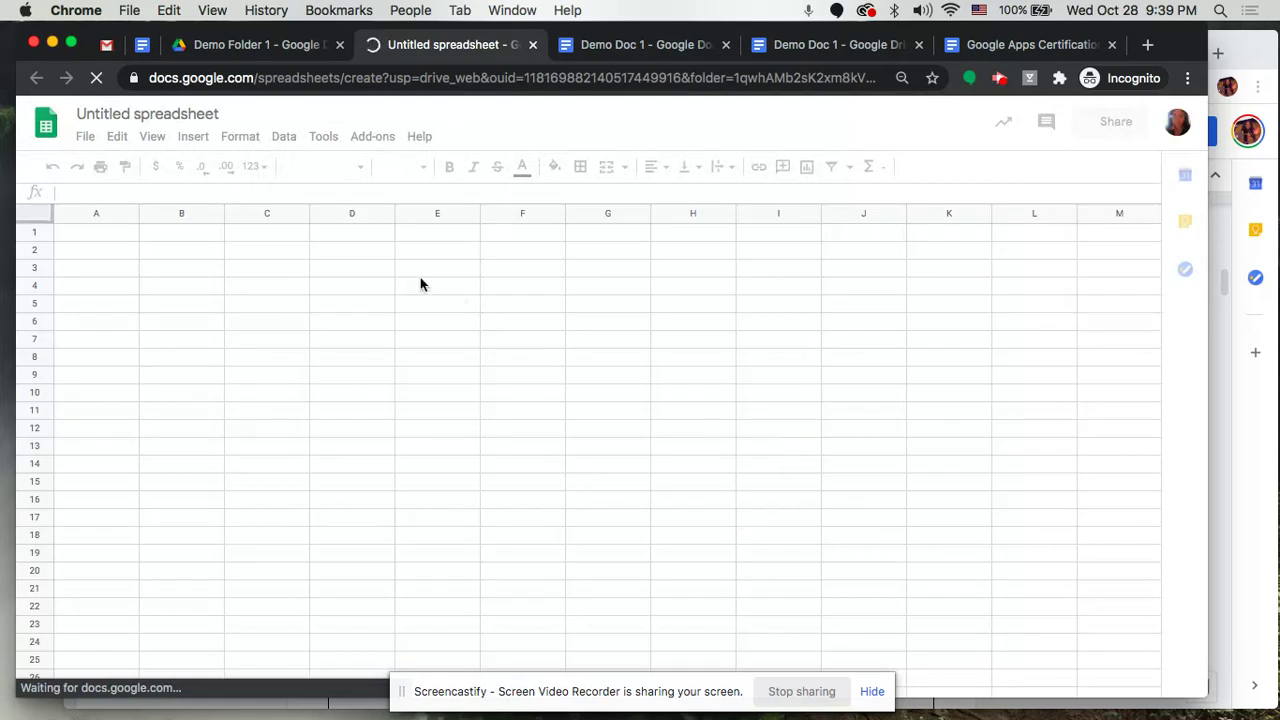
- Retitle the new spreadsheet as 'Untitled spreadsheet 1'
left_click(110, 115)
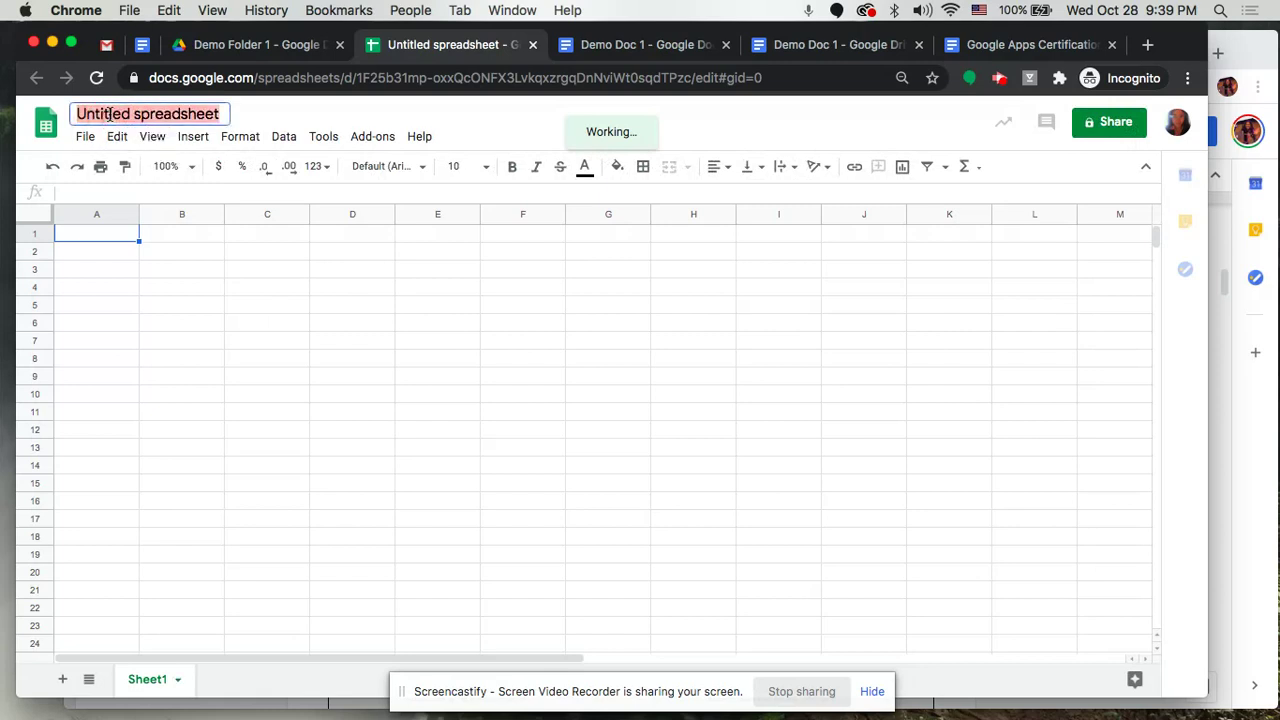
type("De")
key("super+z")
type("1")
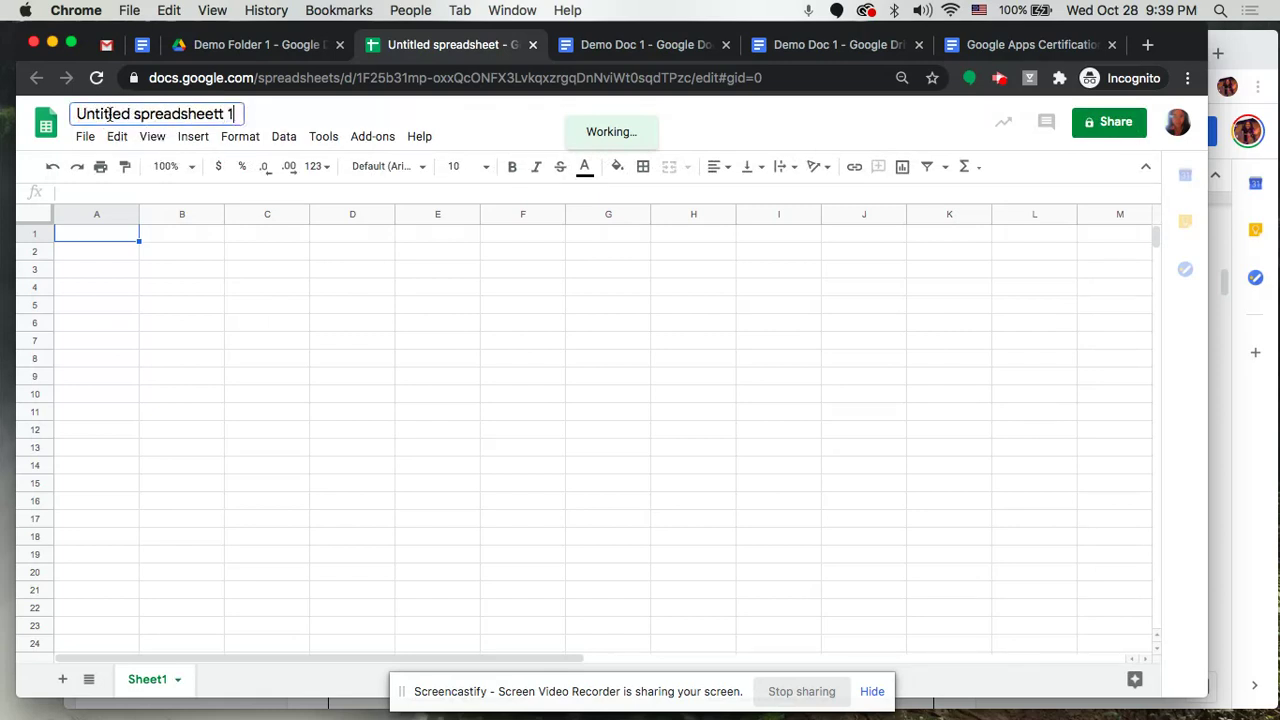
key("Return")
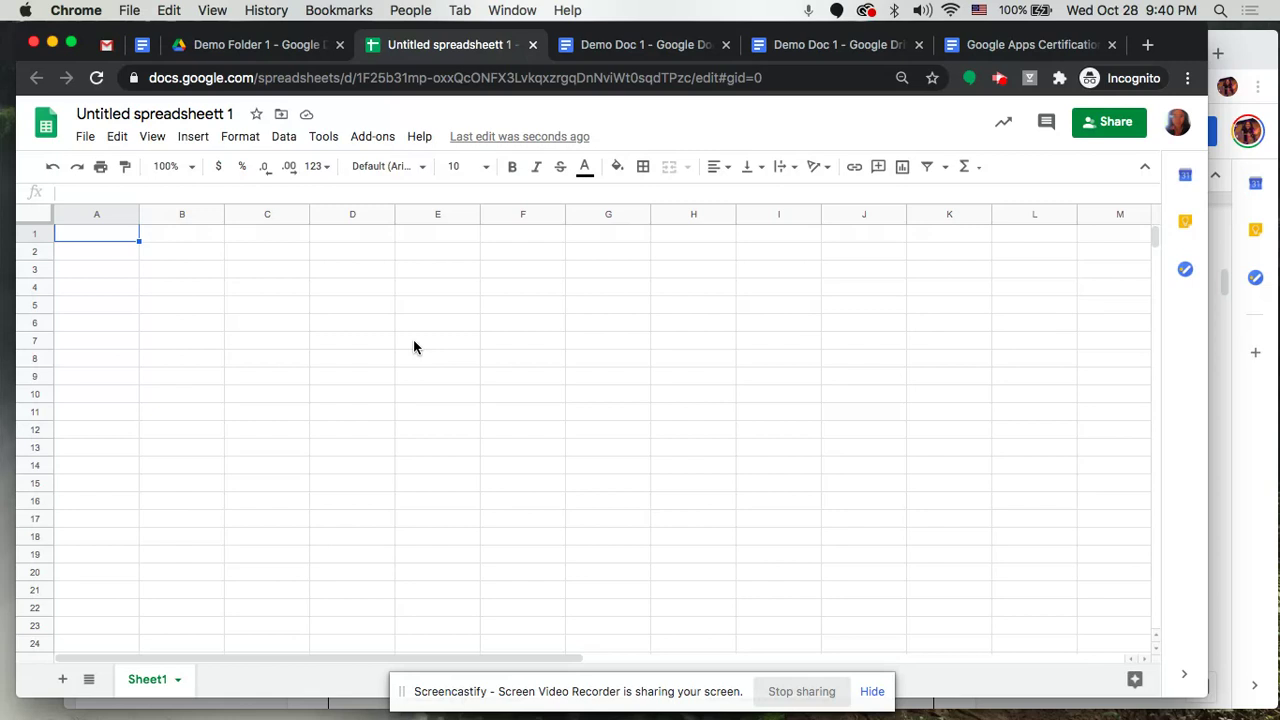
- Return to the Drive tab, go up to My Drive, and open a new browser tab
left_click(228, 46)
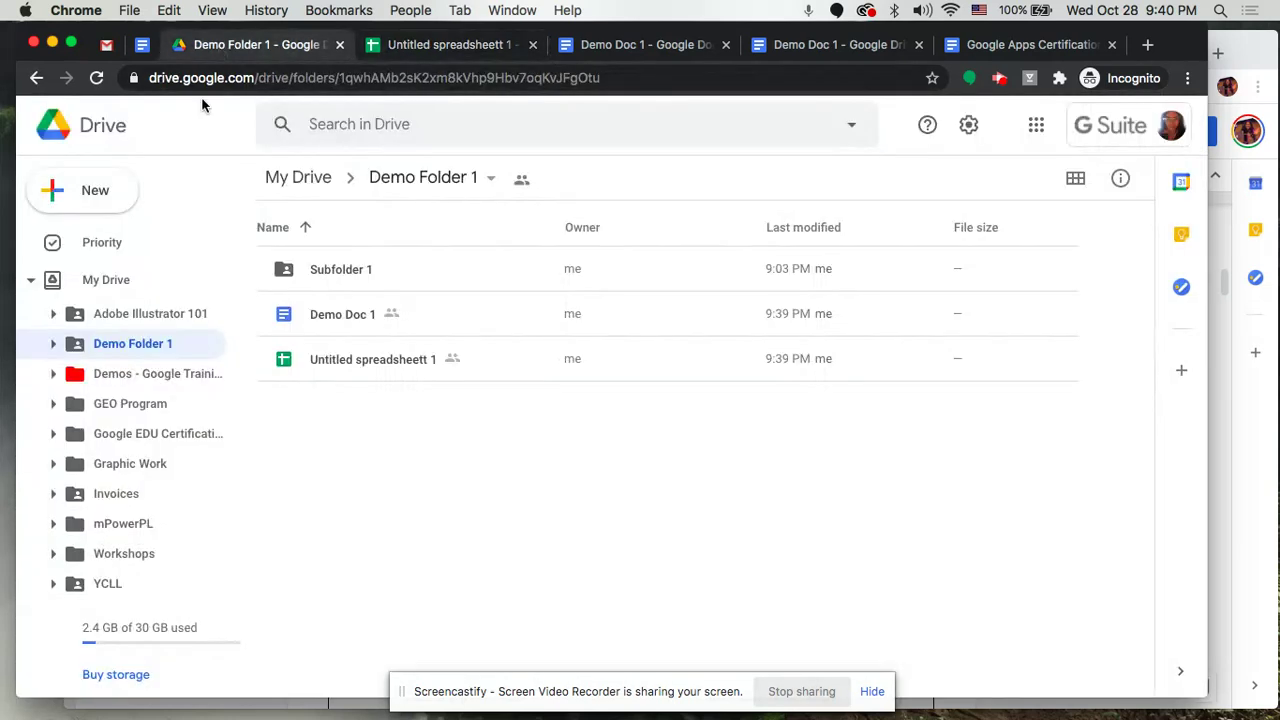
left_click(86, 281)
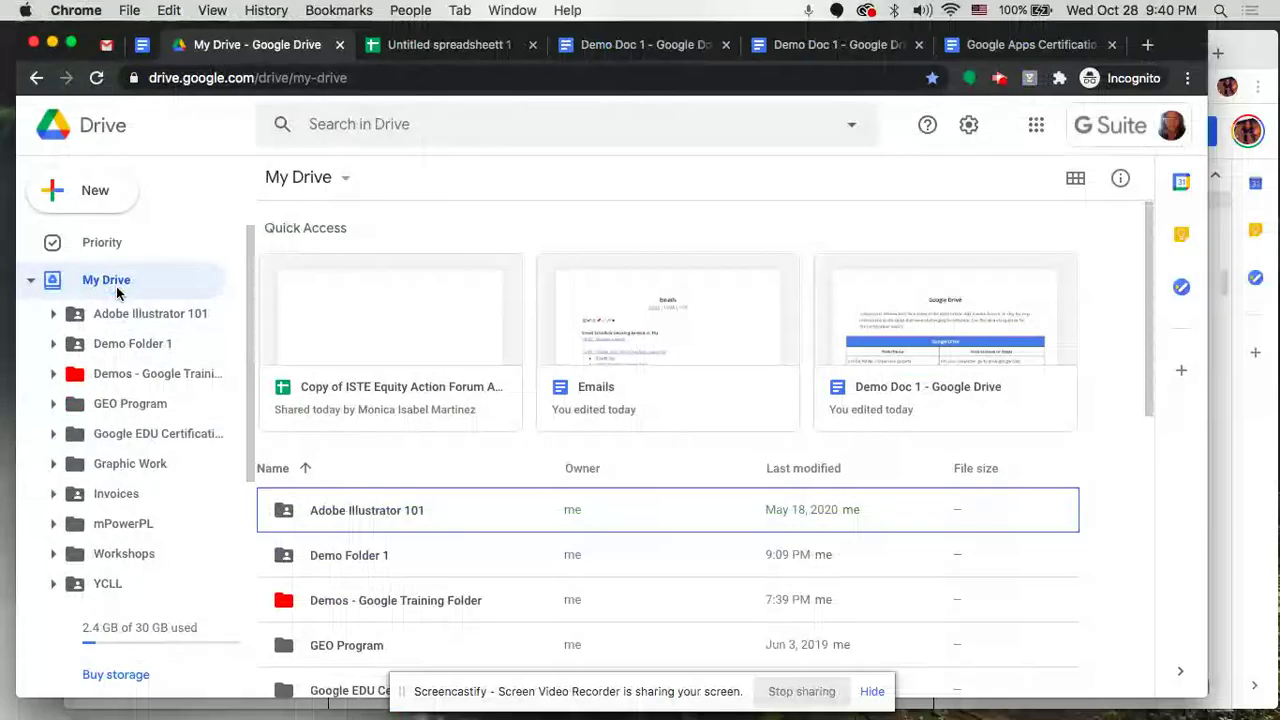
left_click(1149, 45)
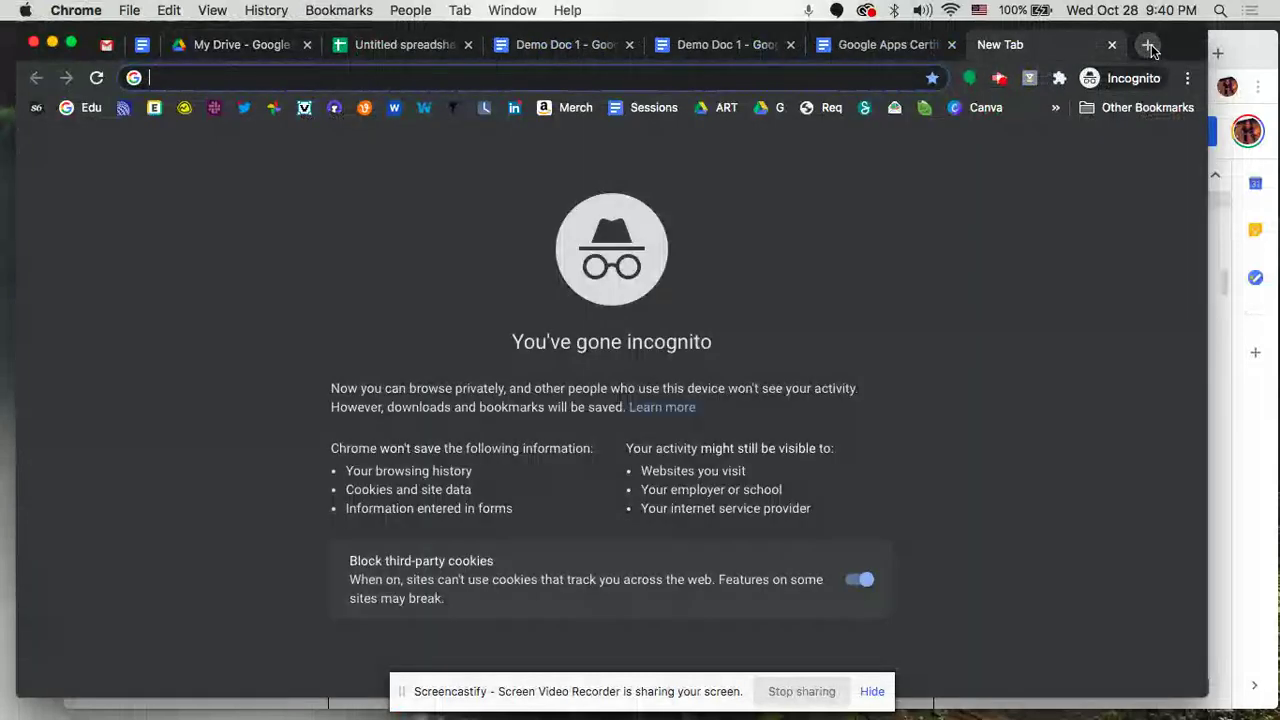
- Load sheets.google.com/create to quick-create a blank spreadsheet
type("sheets.")
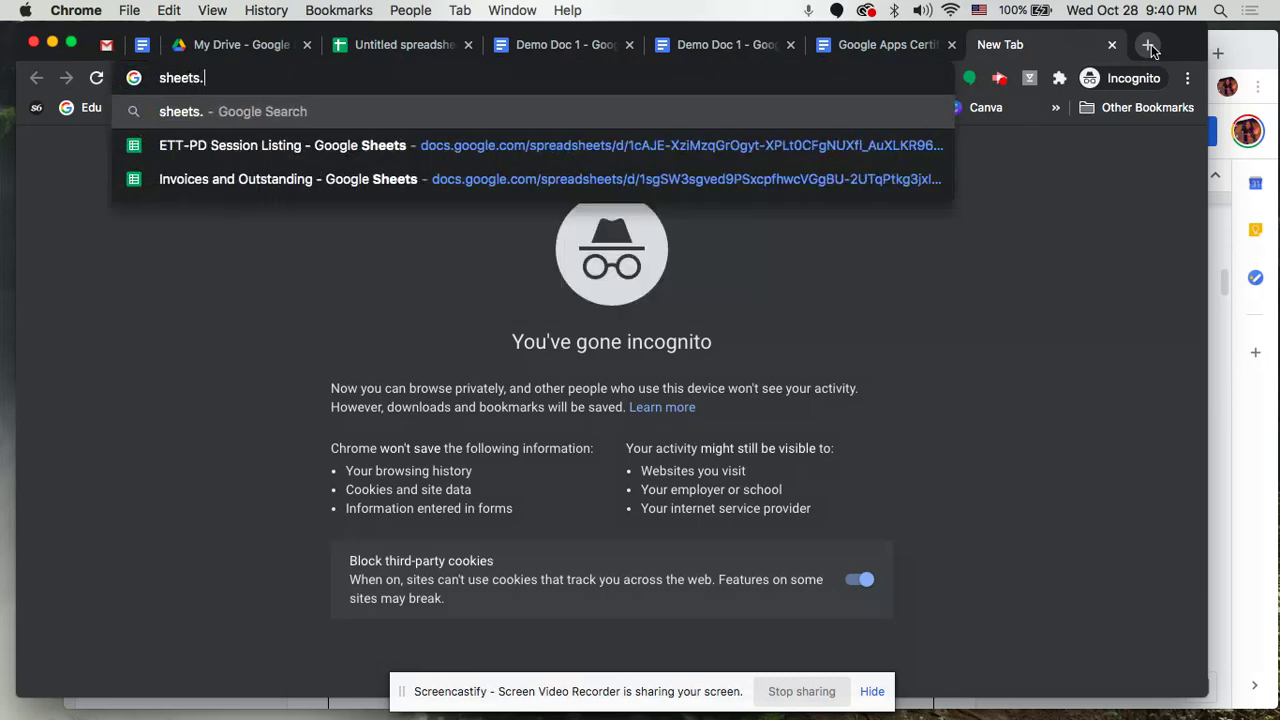
type("google.co")
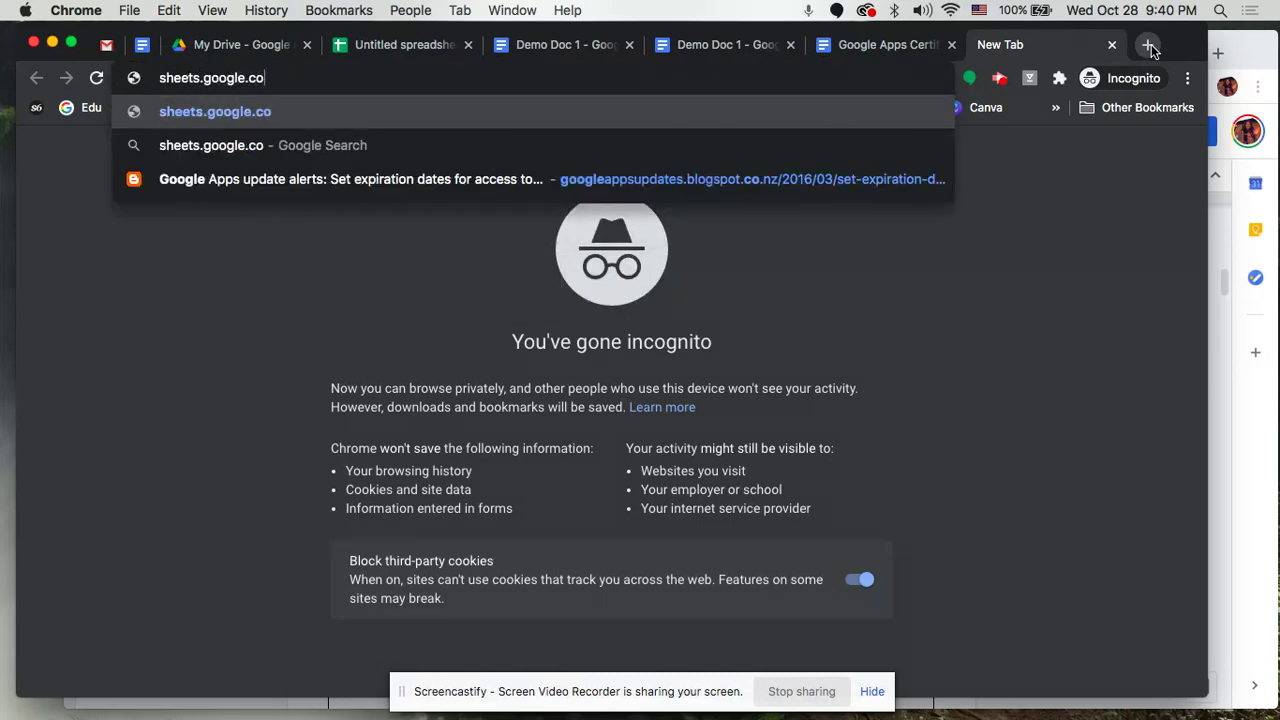
type("m/create")
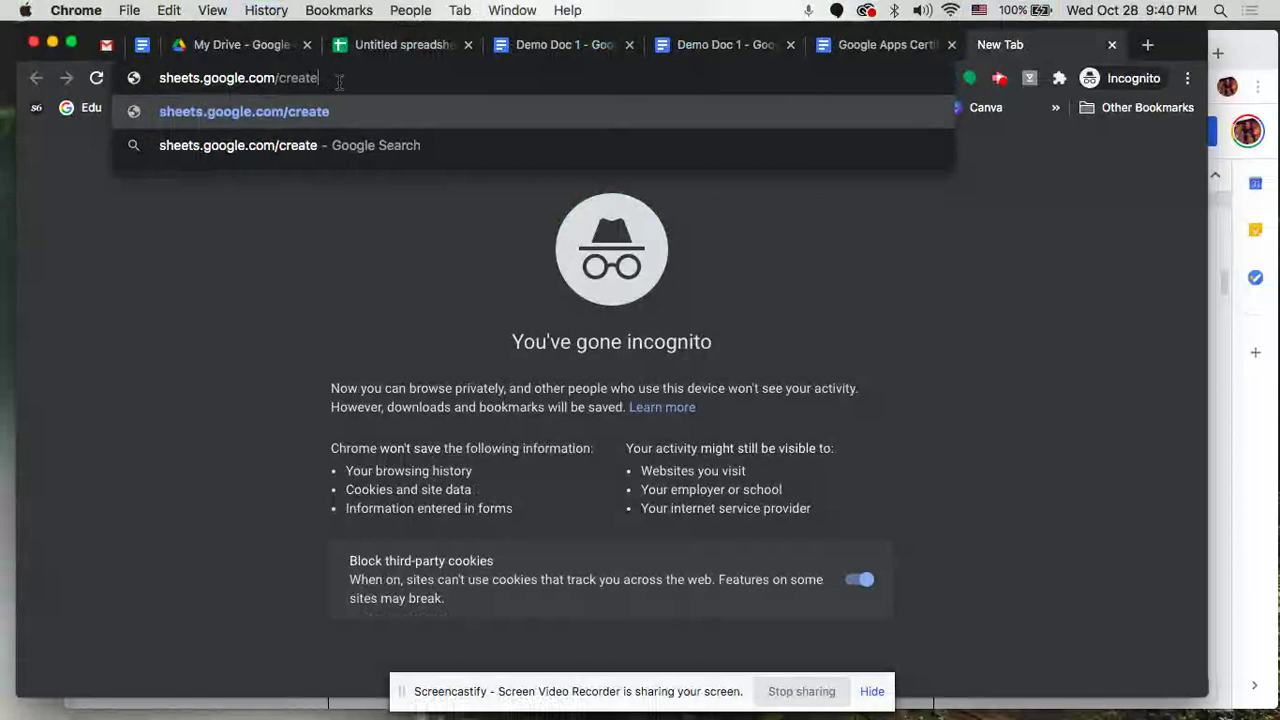
key("Return")
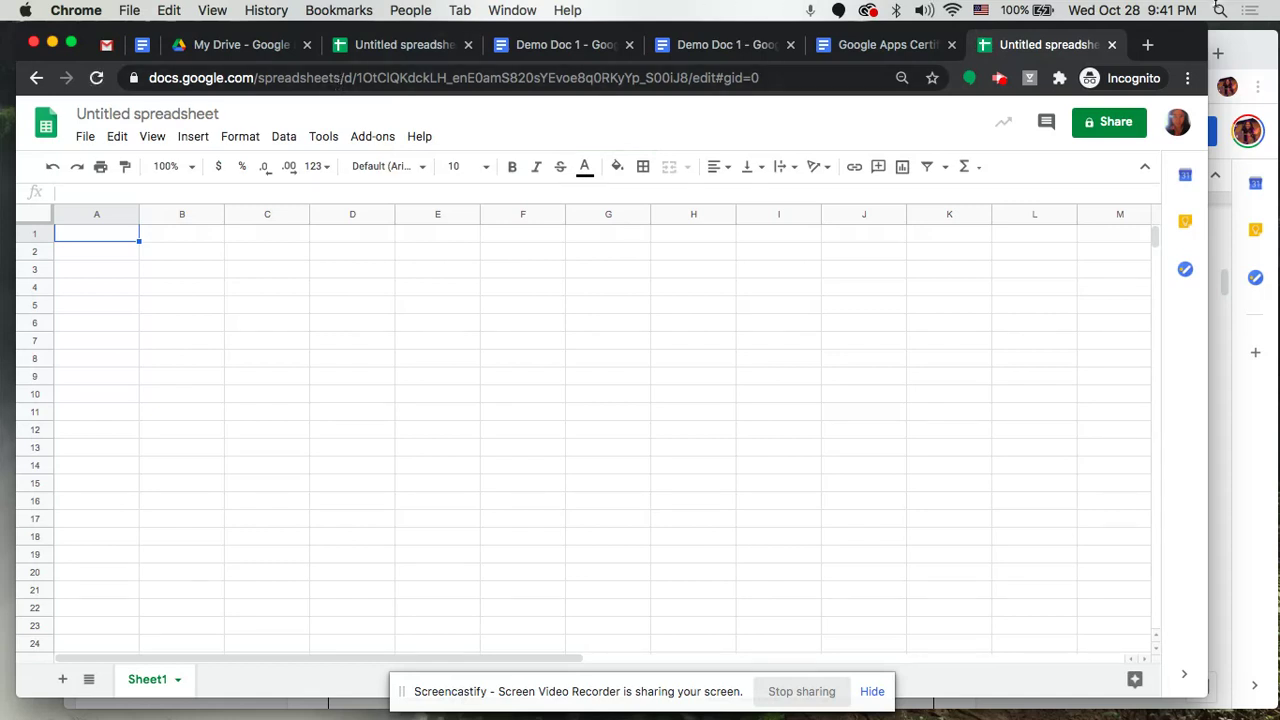
- Close the quick-created blank spreadsheet tab
left_click(1112, 45)
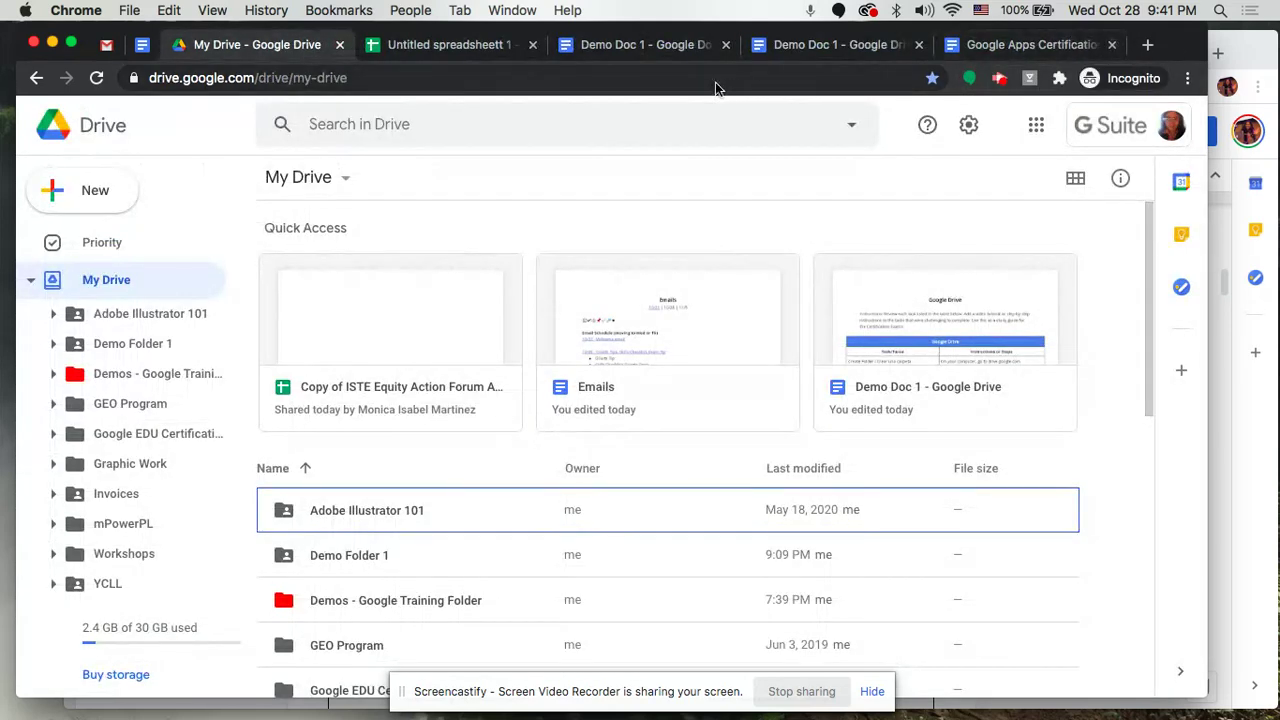
- Close the Untitled spreadsheet 1 tab and open Demo Folder 1 to check its three items
left_click(532, 45)
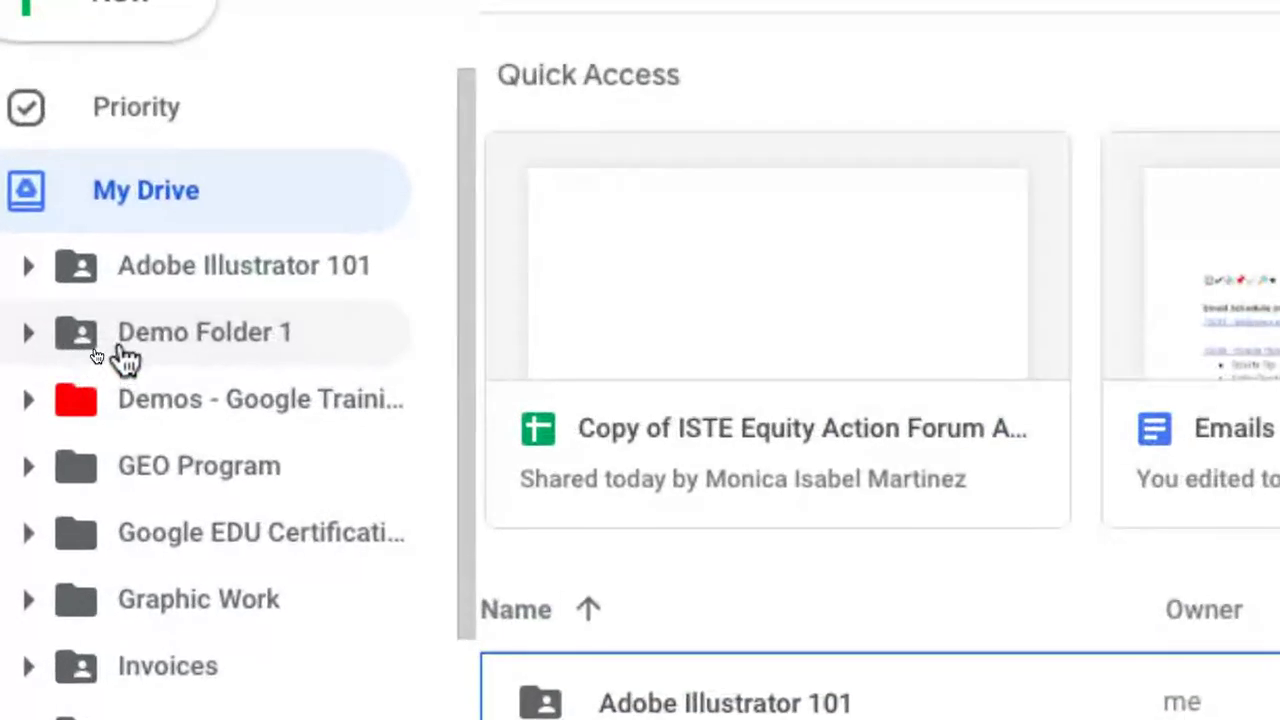
left_click(122, 352)
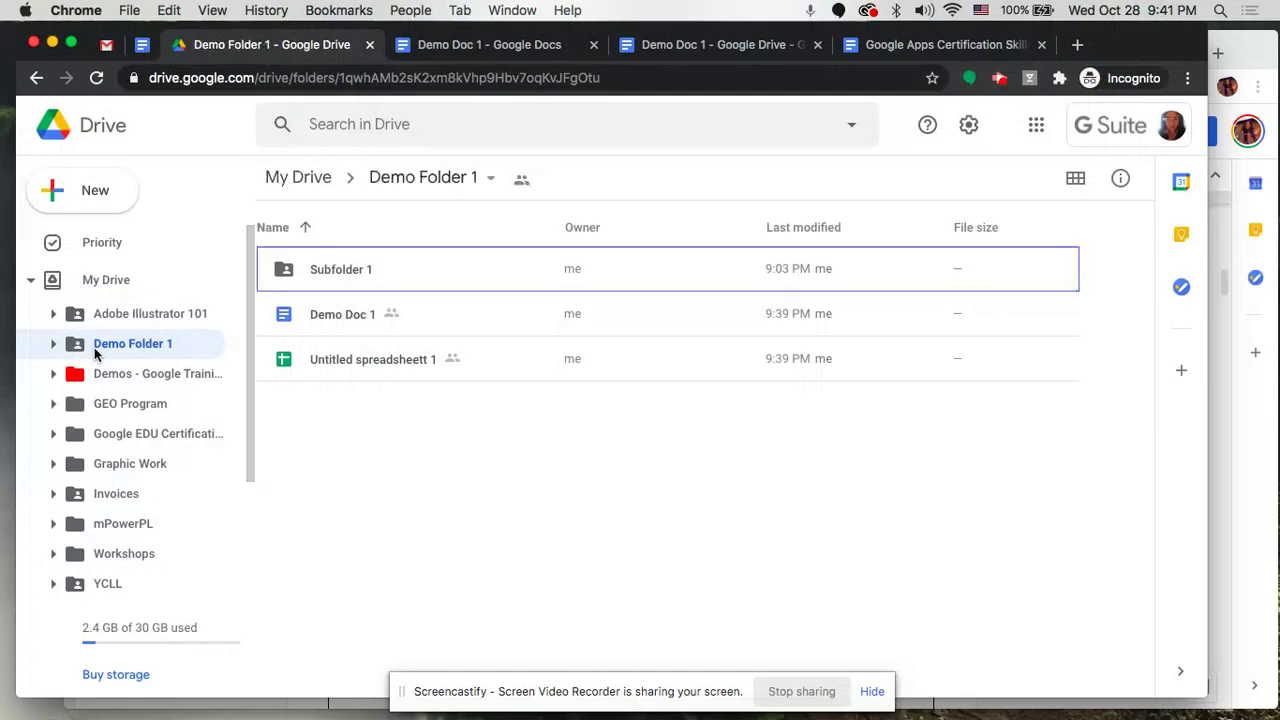